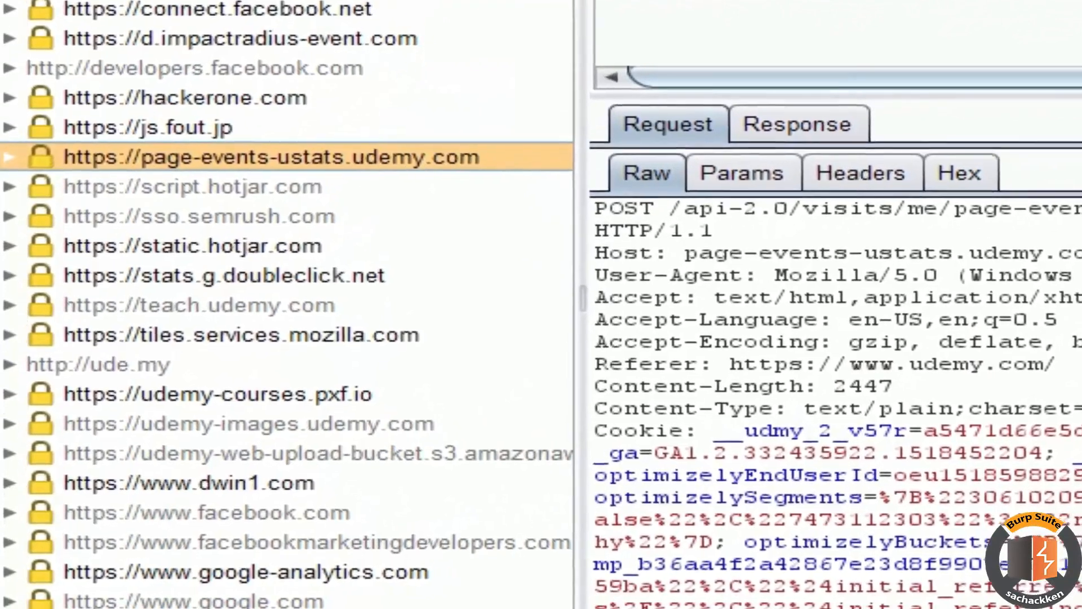
{"action": "left_click", "coordinate": [166, 150]}
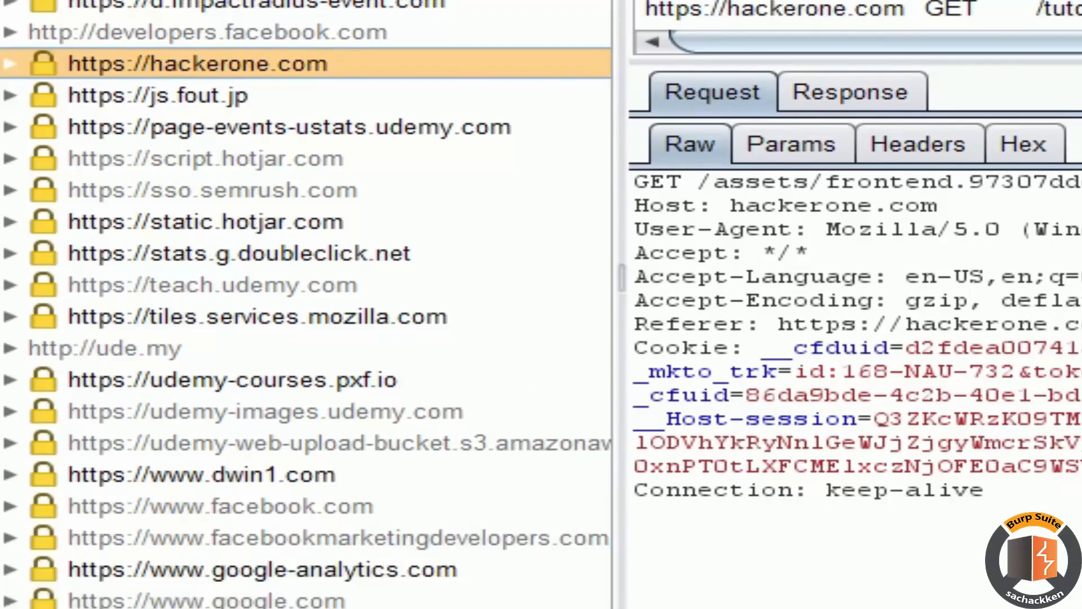
{"action": "left_click", "coordinate": [857, 2]}
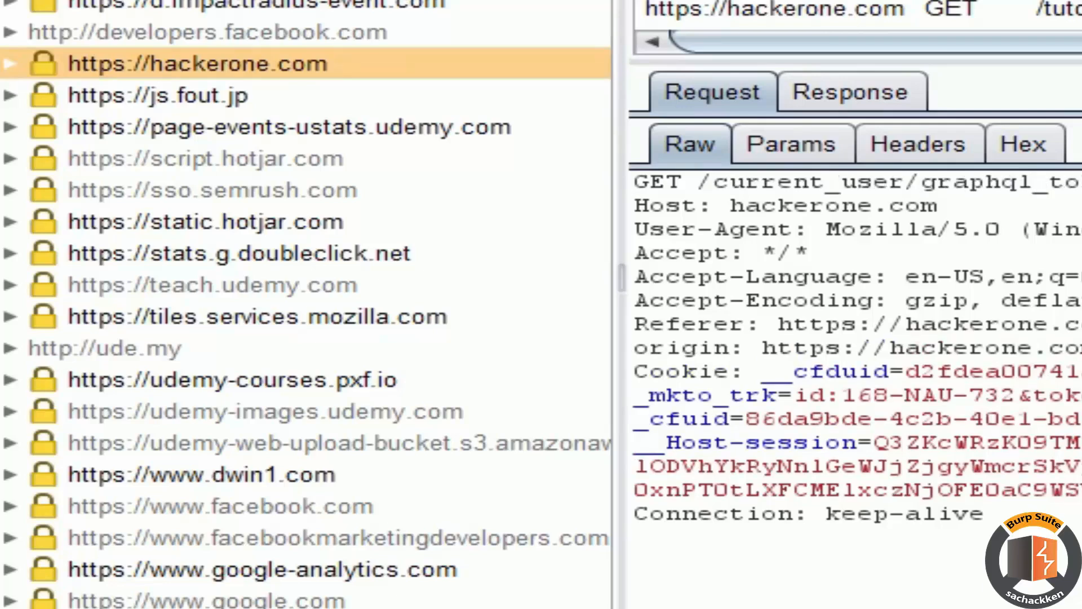
{"action": "key", "text": "Down"}
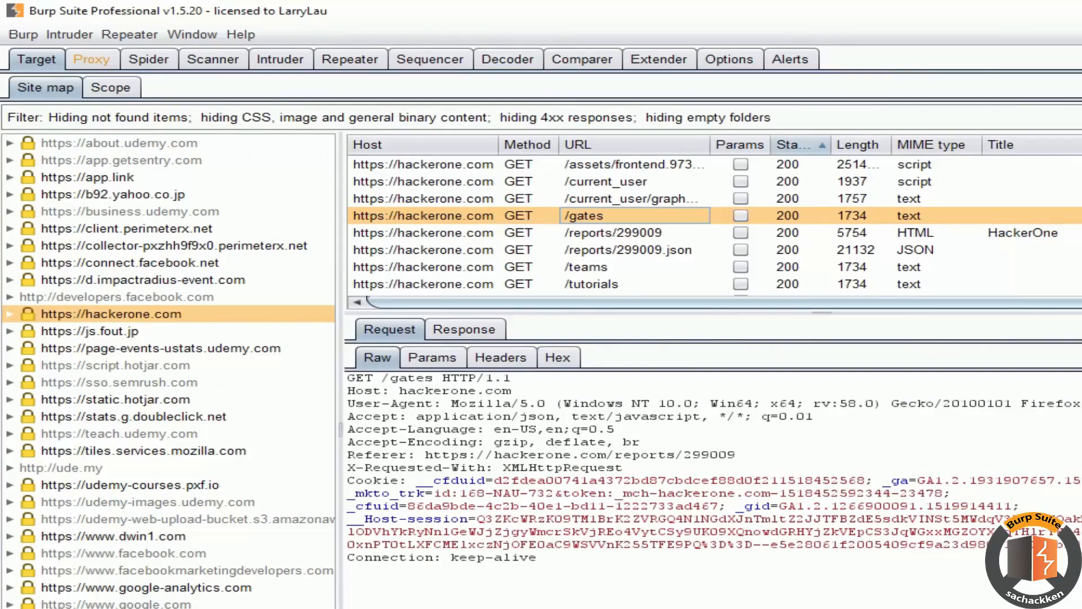
{"action": "left_click", "coordinate": [110, 88]}
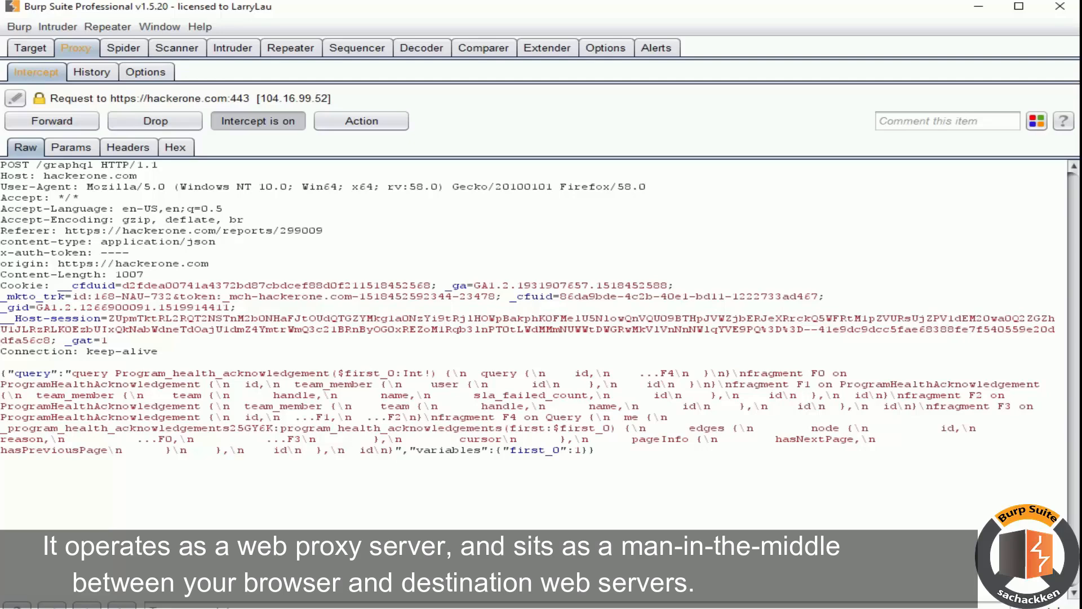
Step: Forward the intercepted hackerone.com requests one after another through the proxy
{"action": "key", "text": "ctrl+f"}
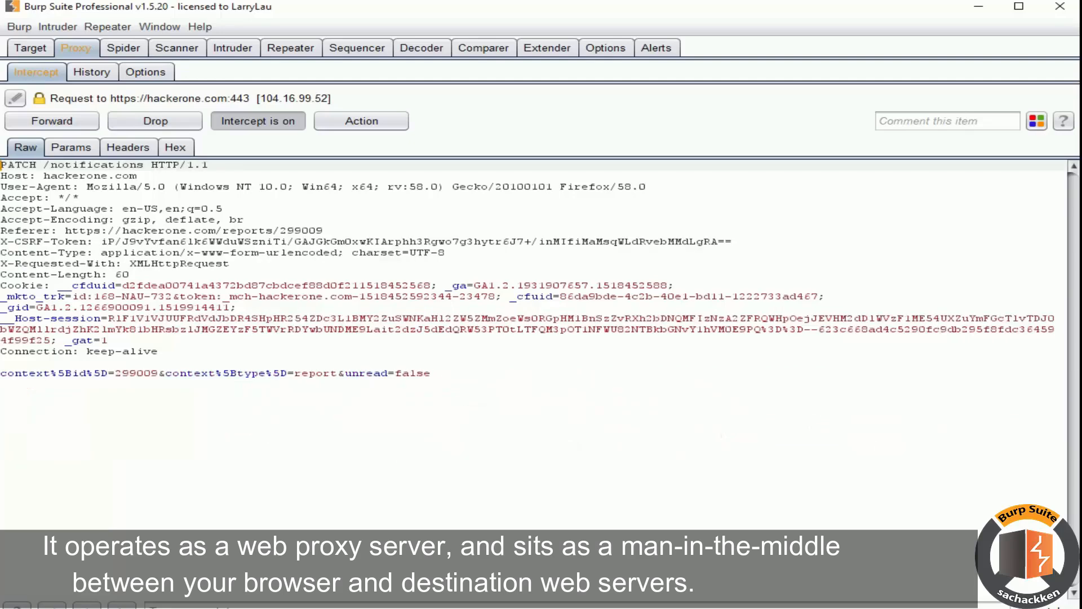
{"action": "key", "text": "ctrl+f"}
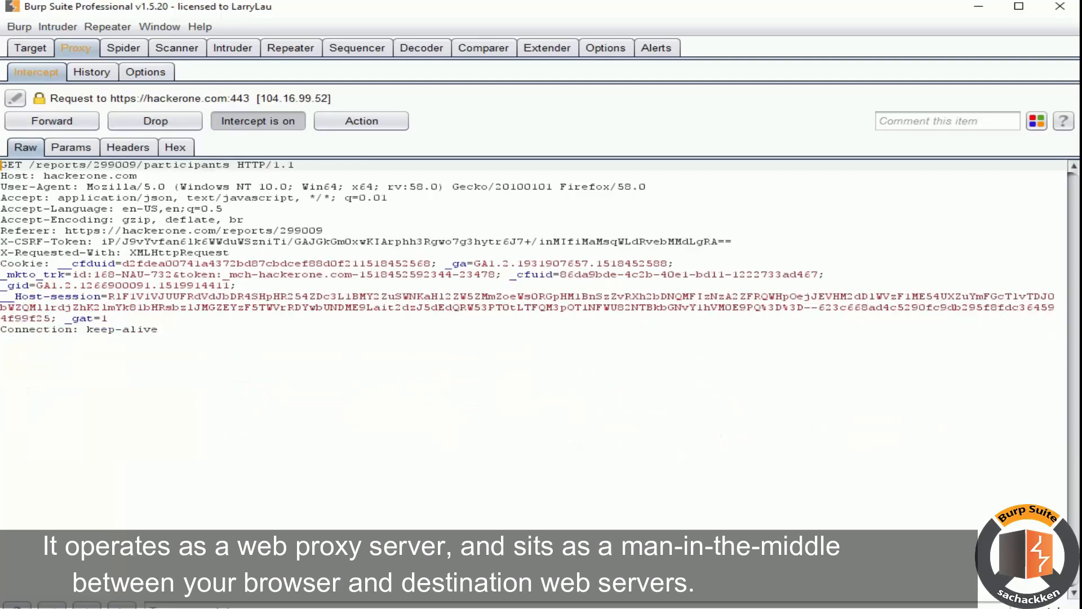
{"action": "key", "text": "ctrl+f"}
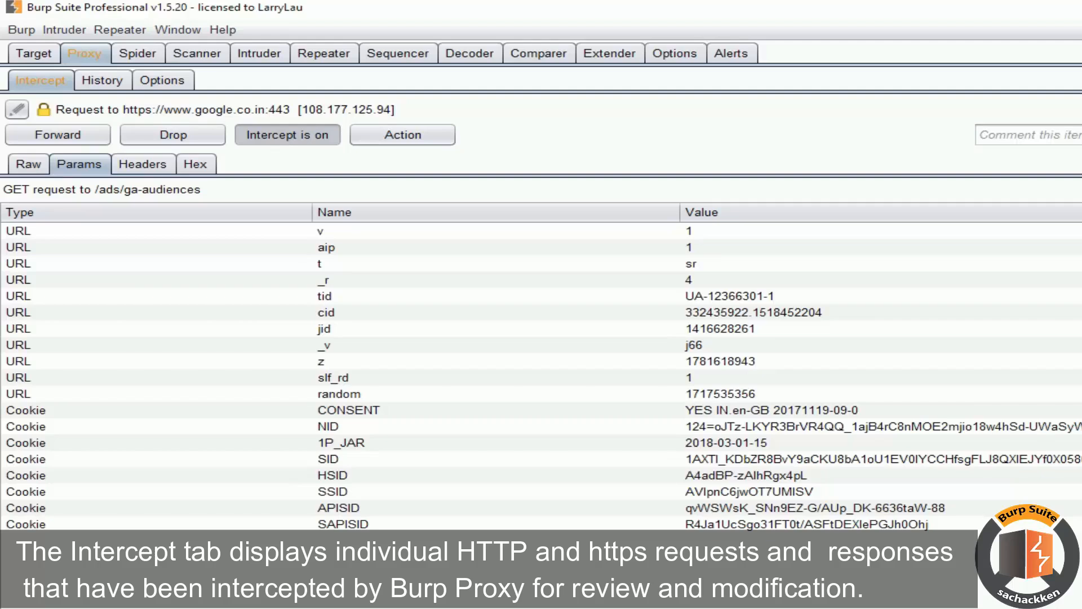
Step: Review the proxy history, its display filter options, and the recorded activity-stream and udemy.com notices requests
{"action": "left_click", "coordinate": [28, 164]}
{"action": "left_click", "coordinate": [102, 81]}
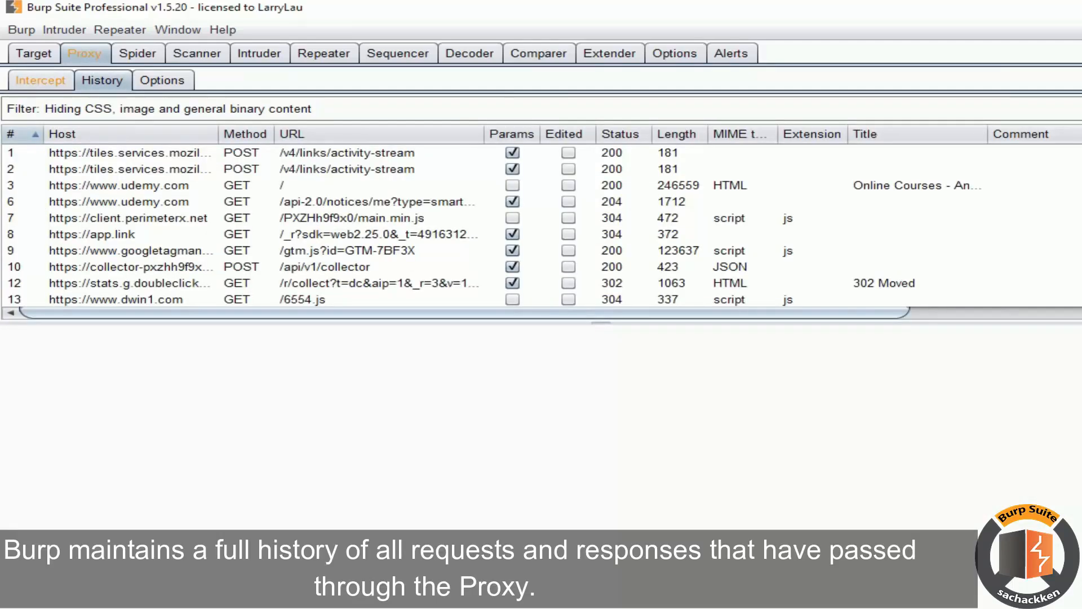
{"action": "left_click", "coordinate": [159, 109]}
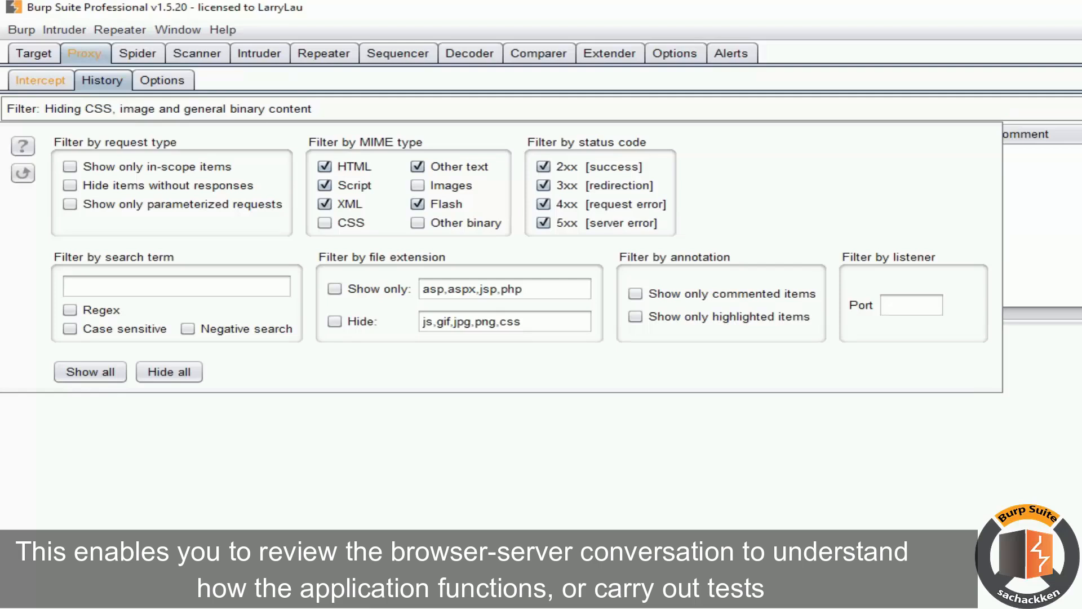
{"action": "key", "text": "Escape"}
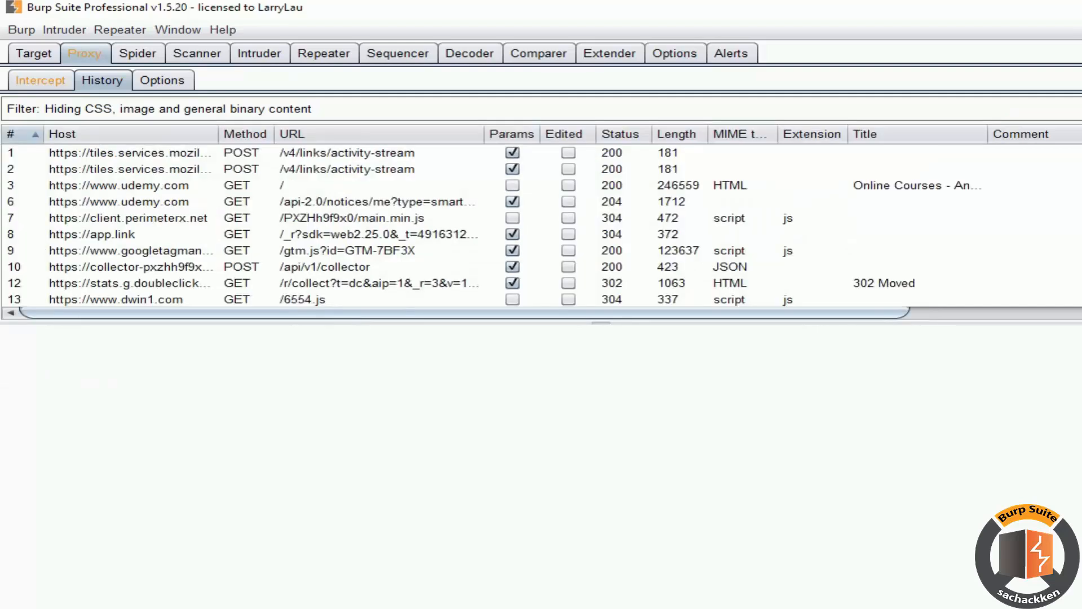
{"action": "left_click", "coordinate": [379, 153]}
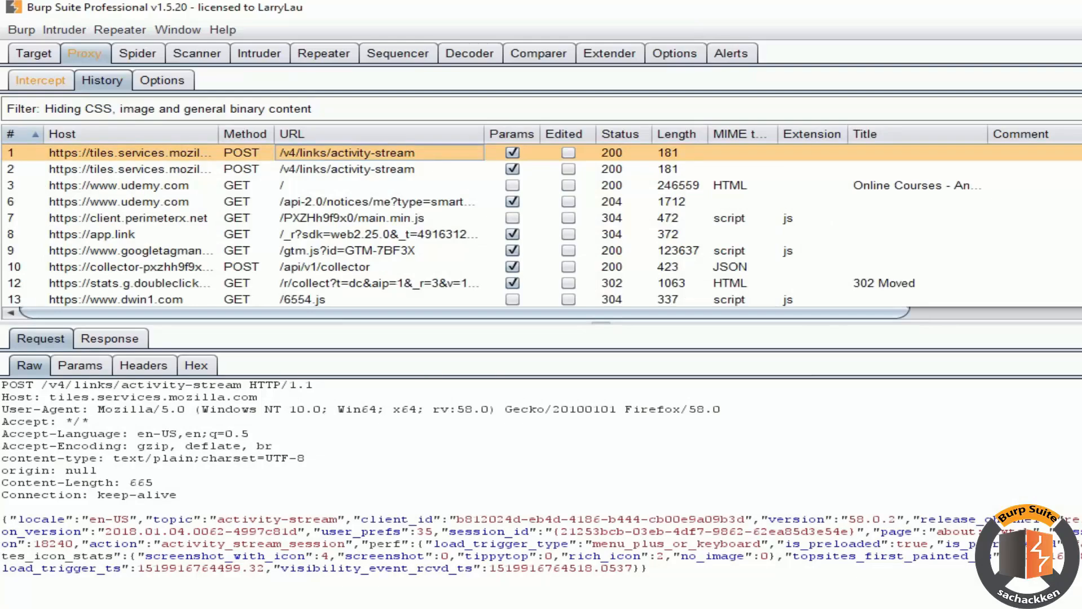
{"action": "left_click", "coordinate": [378, 201]}
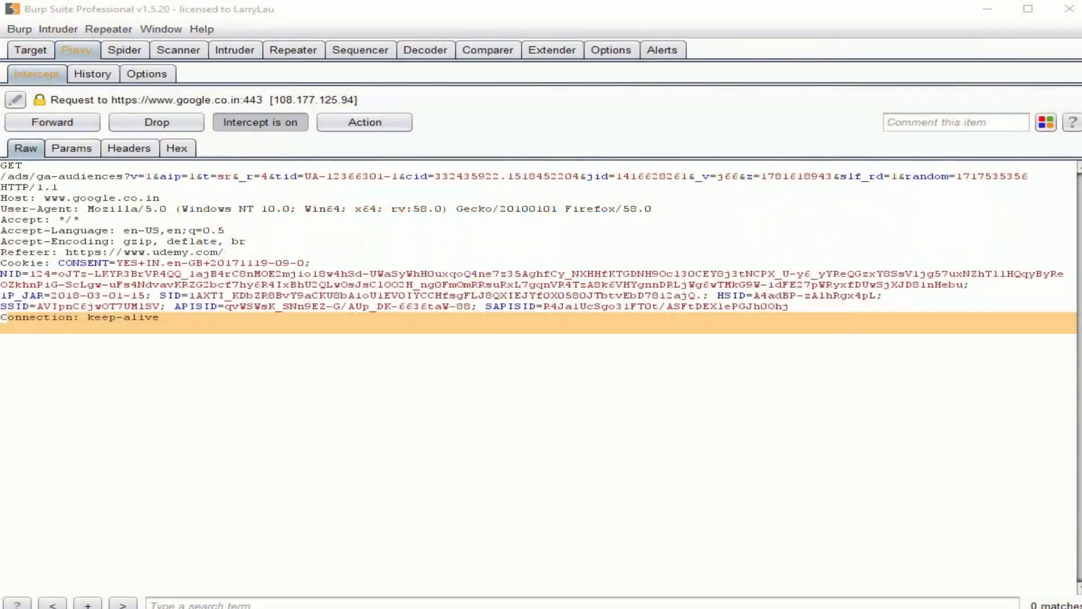
{"action": "left_click", "coordinate": [125, 50]}
{"action": "left_click", "coordinate": [30, 50]}
{"action": "right_click", "coordinate": [111, 268]}
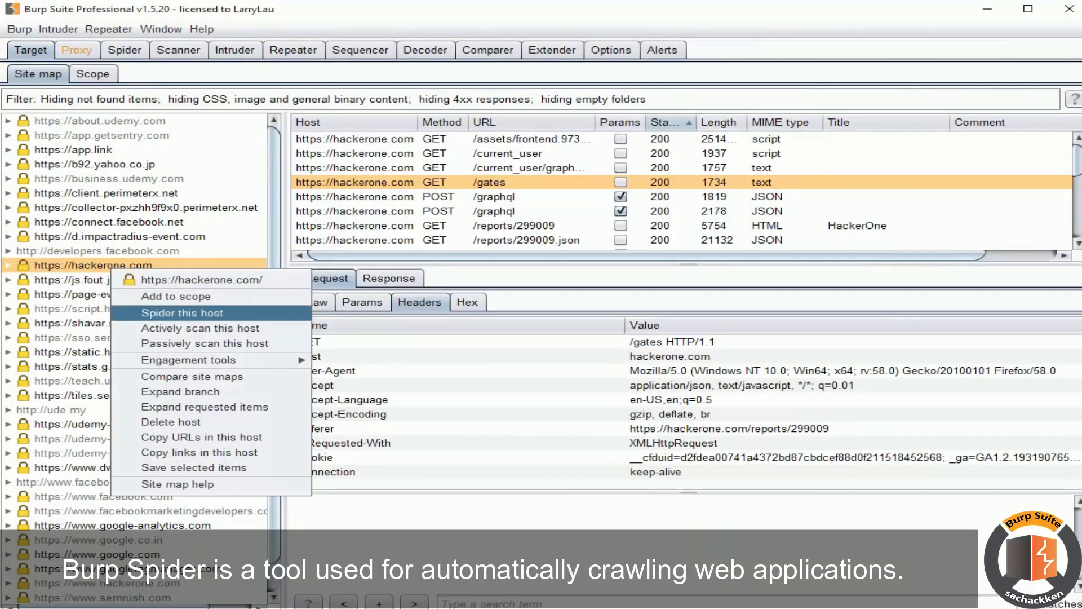
{"action": "left_click", "coordinate": [182, 313]}
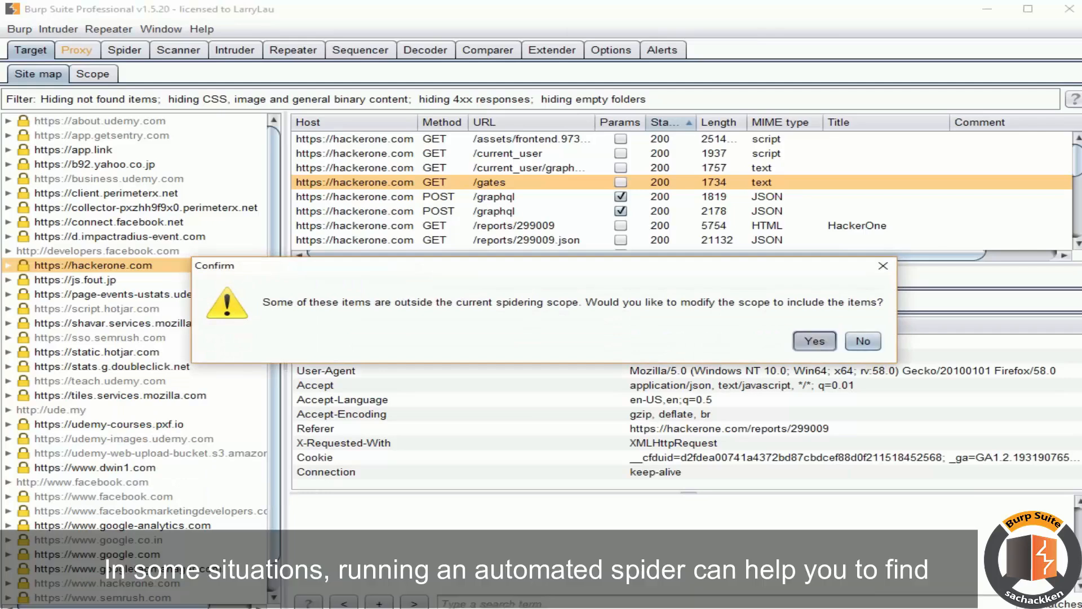
{"action": "left_click", "coordinate": [814, 341]}
{"action": "left_click", "coordinate": [125, 50]}
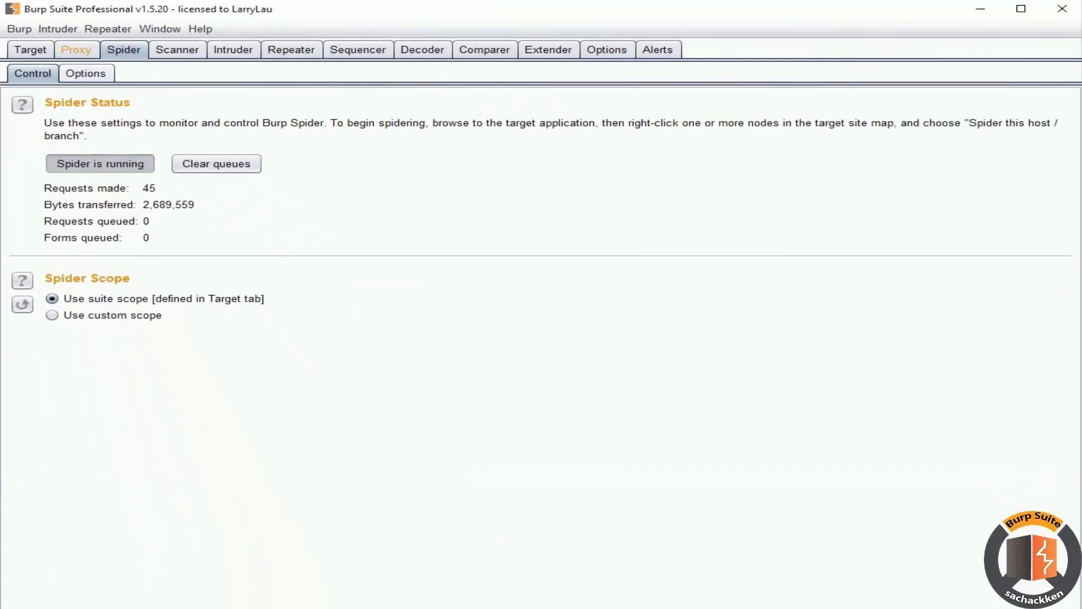
Step: Examine the spider options, from the crawler settings through application login and engine settings to the request headers
{"action": "left_click", "coordinate": [86, 74]}
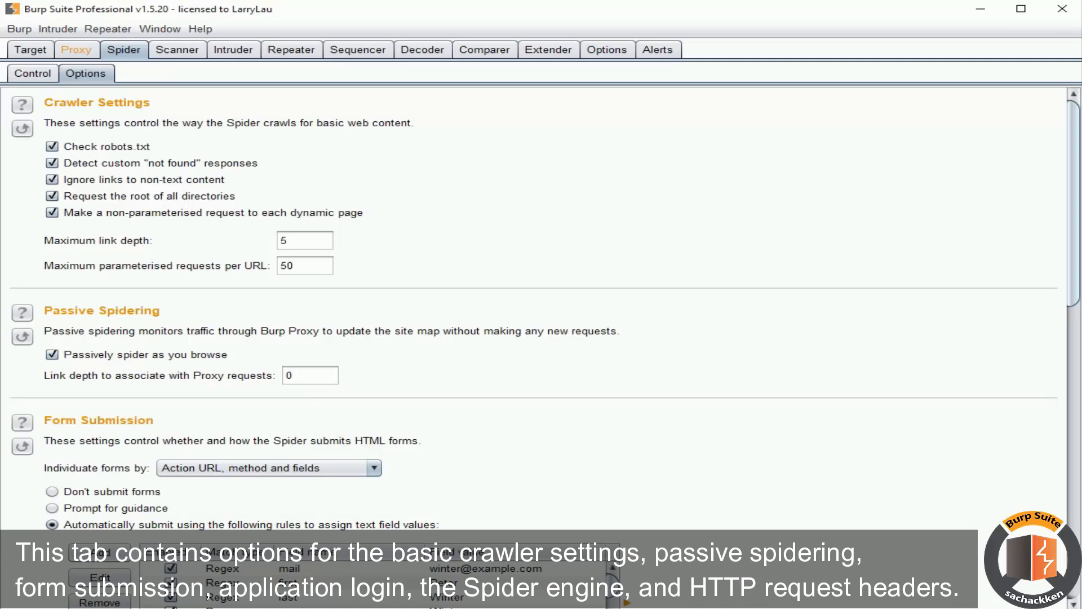
{"action": "scroll", "coordinate": [534, 307], "scroll_direction": "down", "scroll_amount": 10}
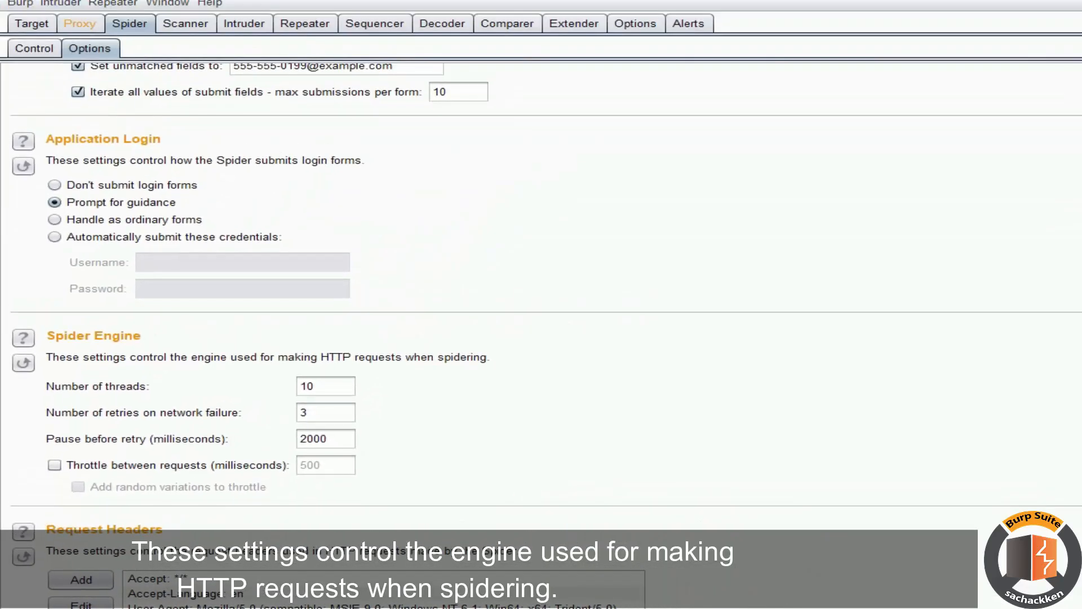
{"action": "scroll", "coordinate": [541, 338], "scroll_direction": "down", "scroll_amount": 3}
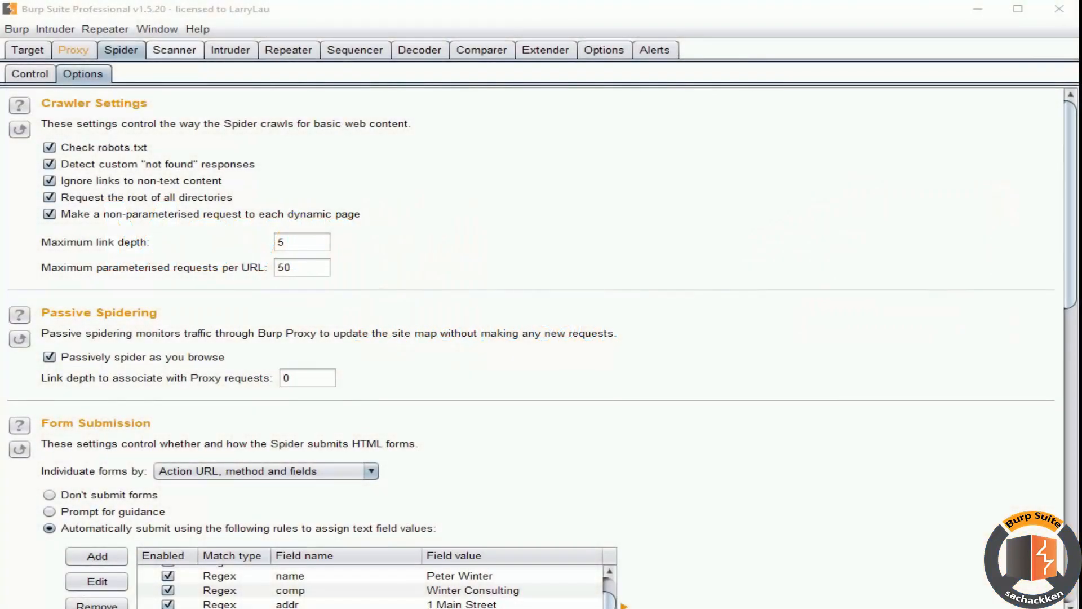
Step: Examine the scanner results and issue advisories for several hosts, including connect.facebook.net, safebrowsing.googleapis.com and shavar.services.mozilla.com
{"action": "left_click", "coordinate": [175, 50]}
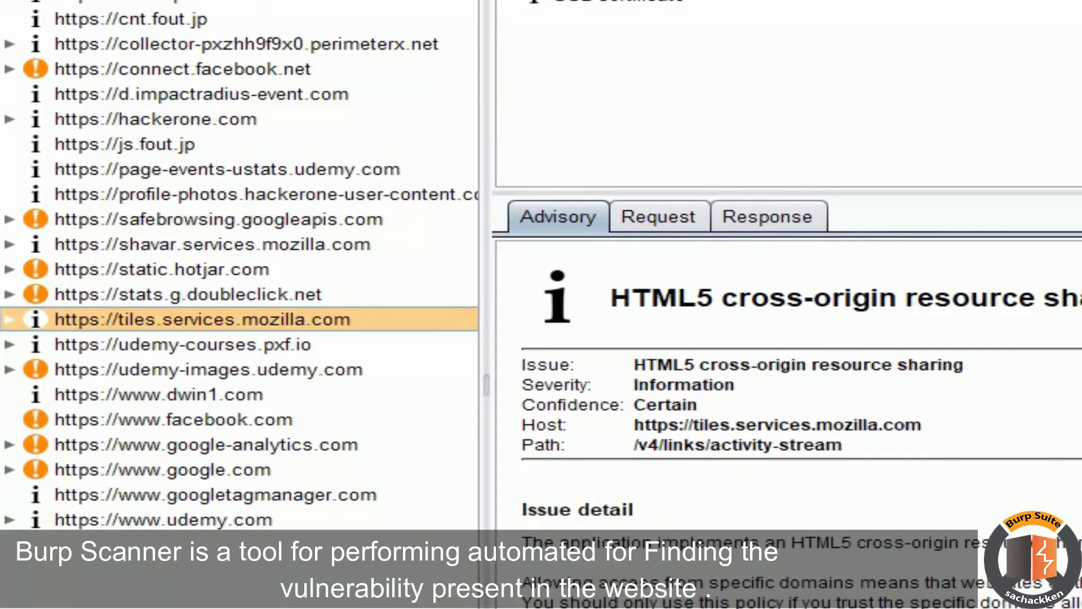
{"action": "scroll", "coordinate": [789, 395], "scroll_direction": "down", "scroll_amount": 5}
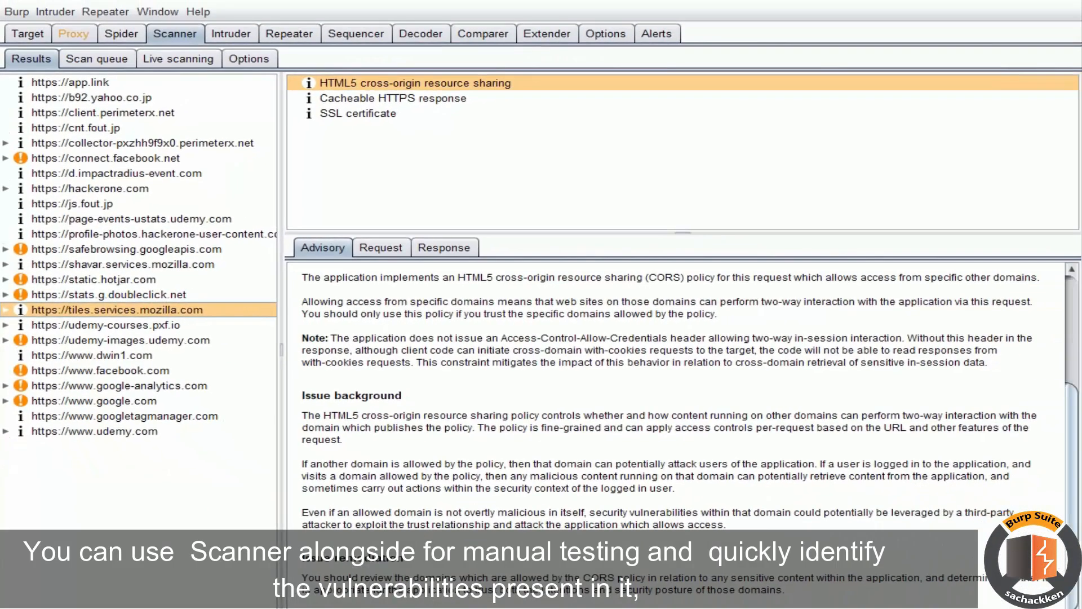
{"action": "left_click", "coordinate": [105, 159]}
{"action": "left_click", "coordinate": [90, 189]}
{"action": "left_click", "coordinate": [124, 234]}
{"action": "left_click", "coordinate": [126, 249]}
{"action": "left_click", "coordinate": [123, 264]}
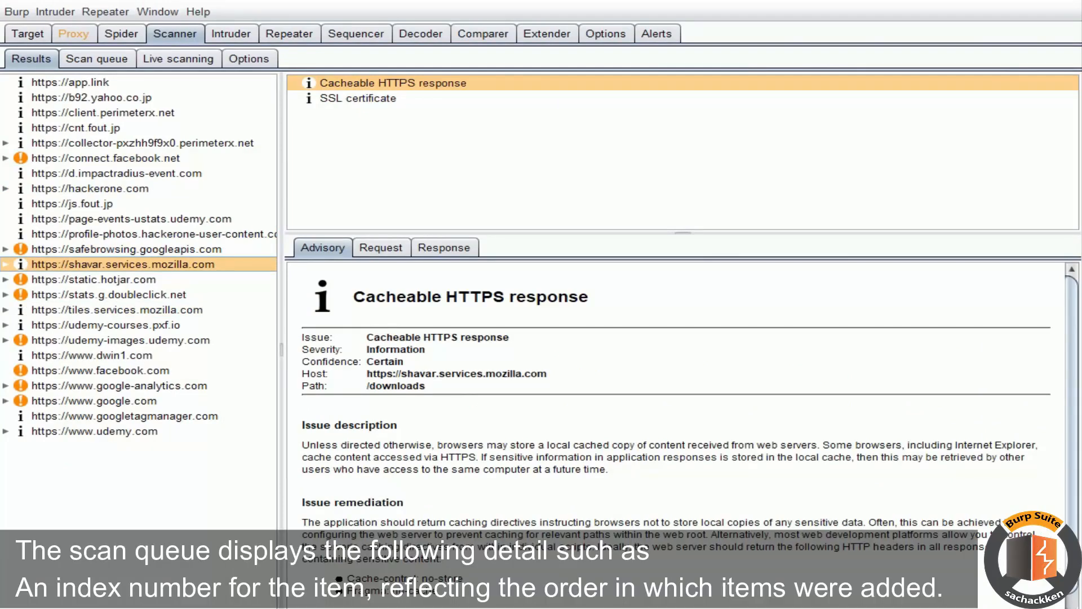
{"action": "left_click", "coordinate": [94, 280]}
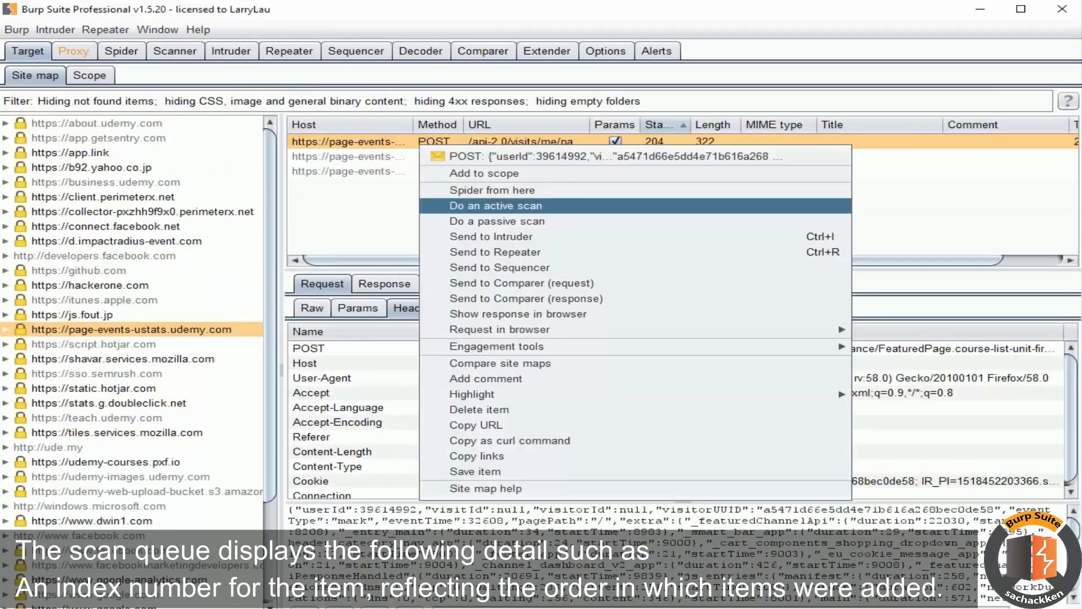
Step: Run an active scan on the out-of-scope page-events-ustats.udemy.com POST request, check its queue entry, and show the live scanning settings
{"action": "left_click", "coordinate": [496, 206]}
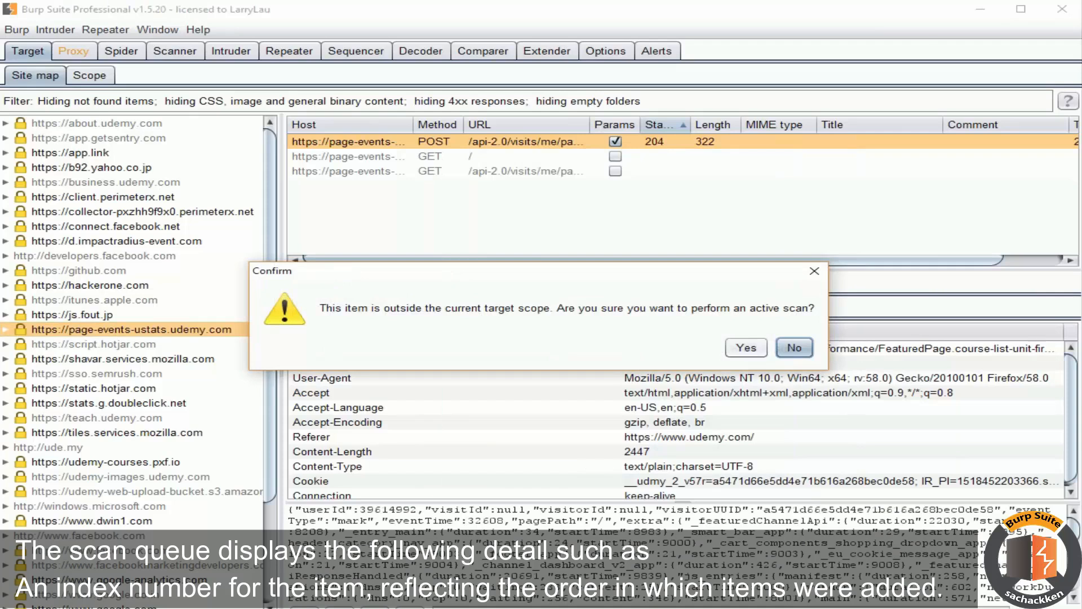
{"action": "left_click", "coordinate": [746, 349]}
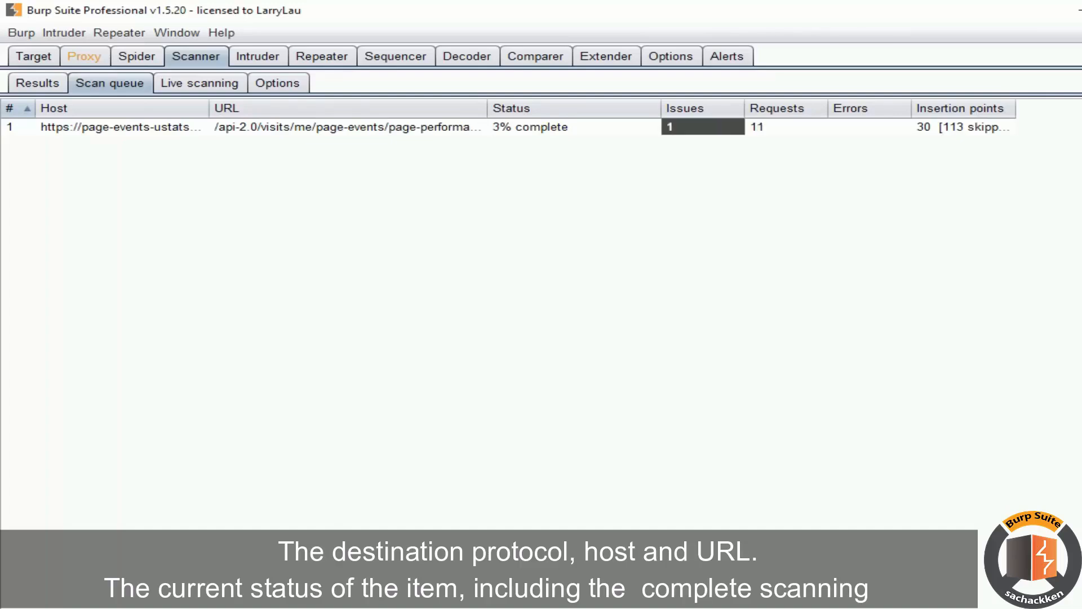
{"action": "left_click", "coordinate": [702, 127]}
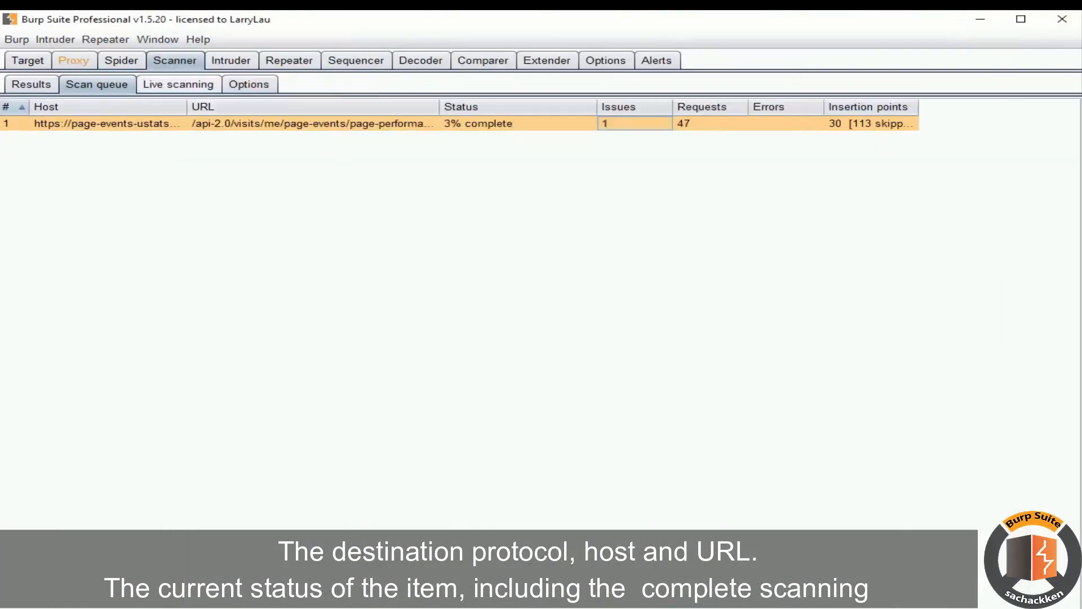
{"action": "left_click", "coordinate": [179, 85]}
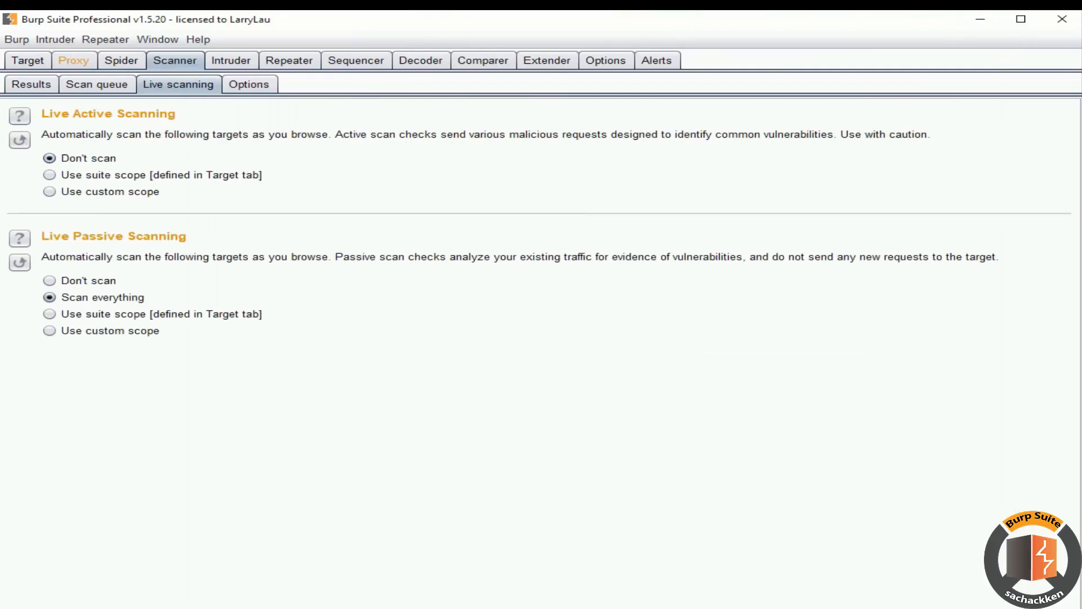
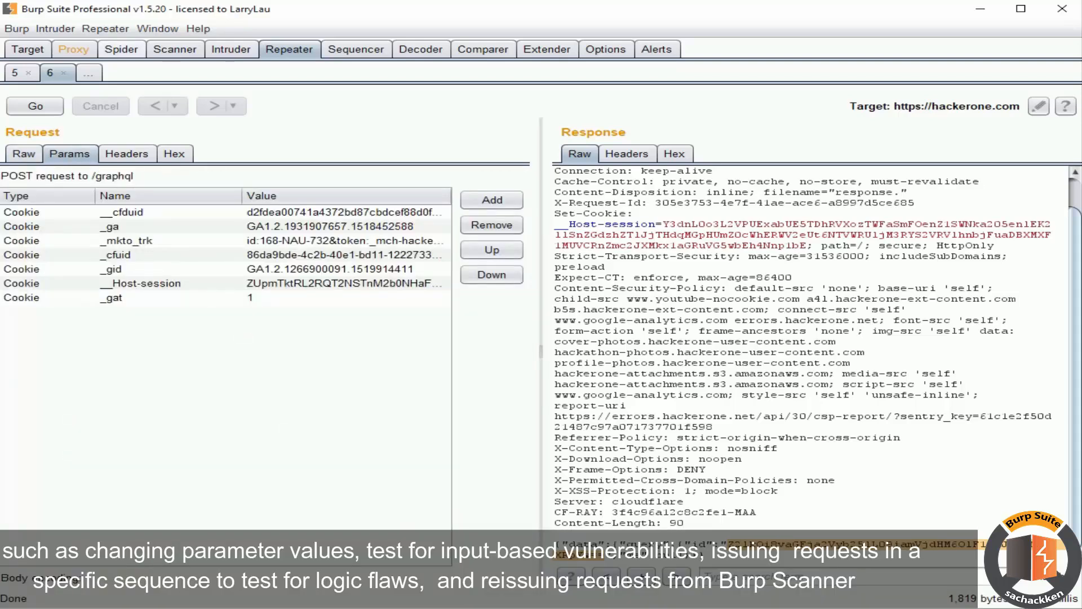
Step: Examine the hackerone.com /graphql request in Repeater as headers, hex and raw text
{"action": "left_click", "coordinate": [126, 154]}
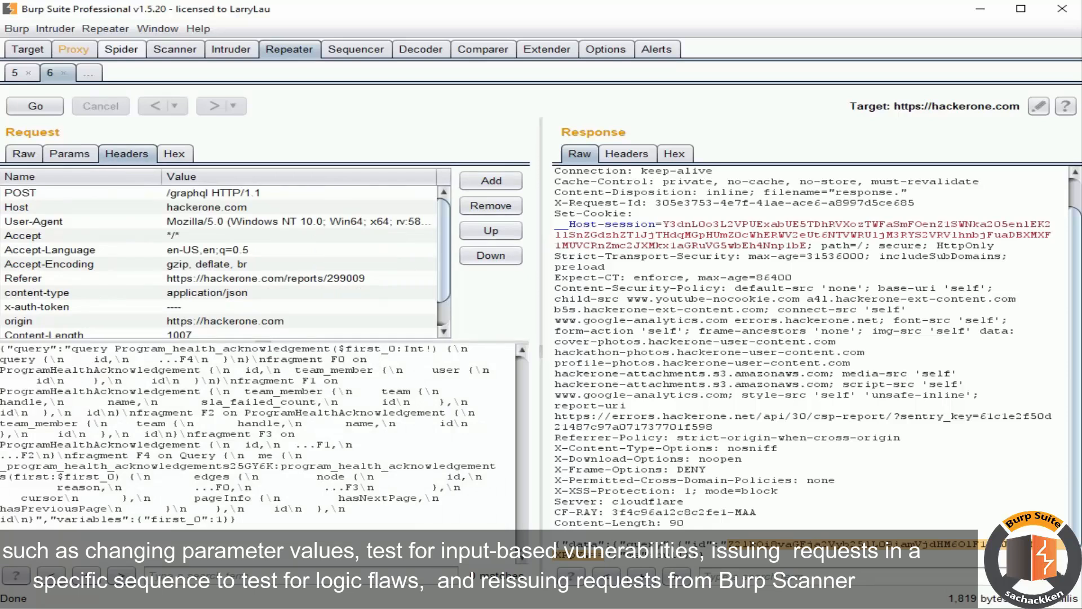
{"action": "scroll", "coordinate": [220, 261], "scroll_direction": "down", "scroll_amount": 1}
{"action": "scroll", "coordinate": [220, 262], "scroll_direction": "up", "scroll_amount": 1}
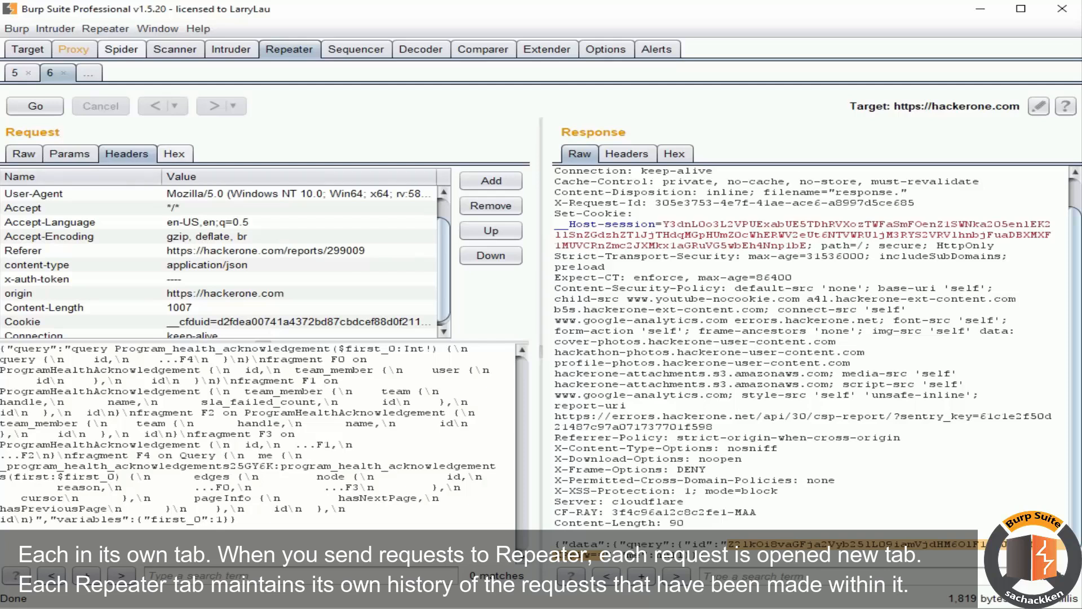
{"action": "left_click", "coordinate": [174, 154]}
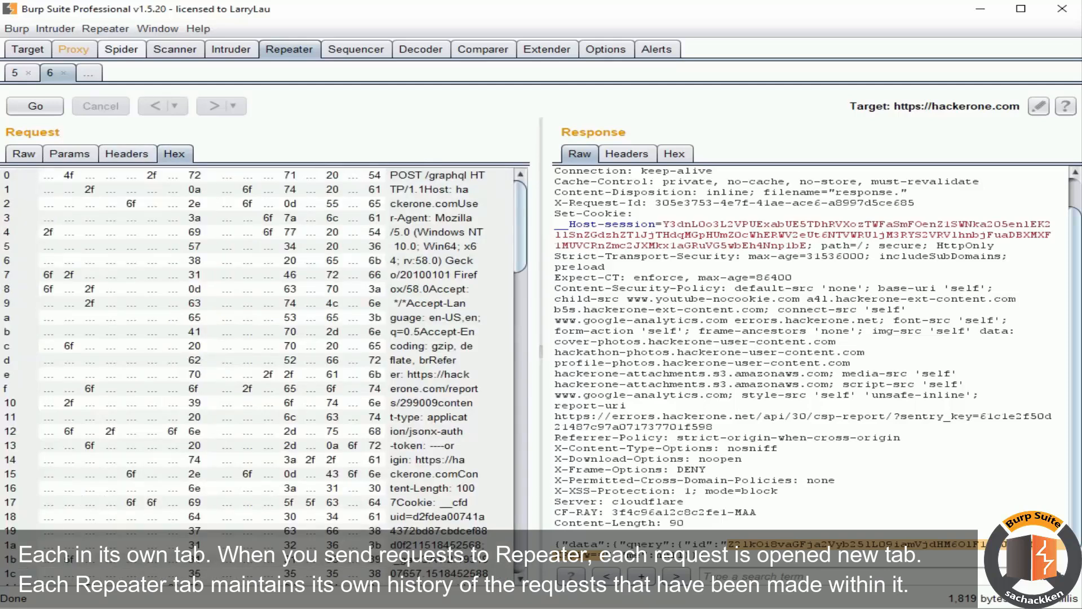
{"action": "left_click", "coordinate": [24, 154]}
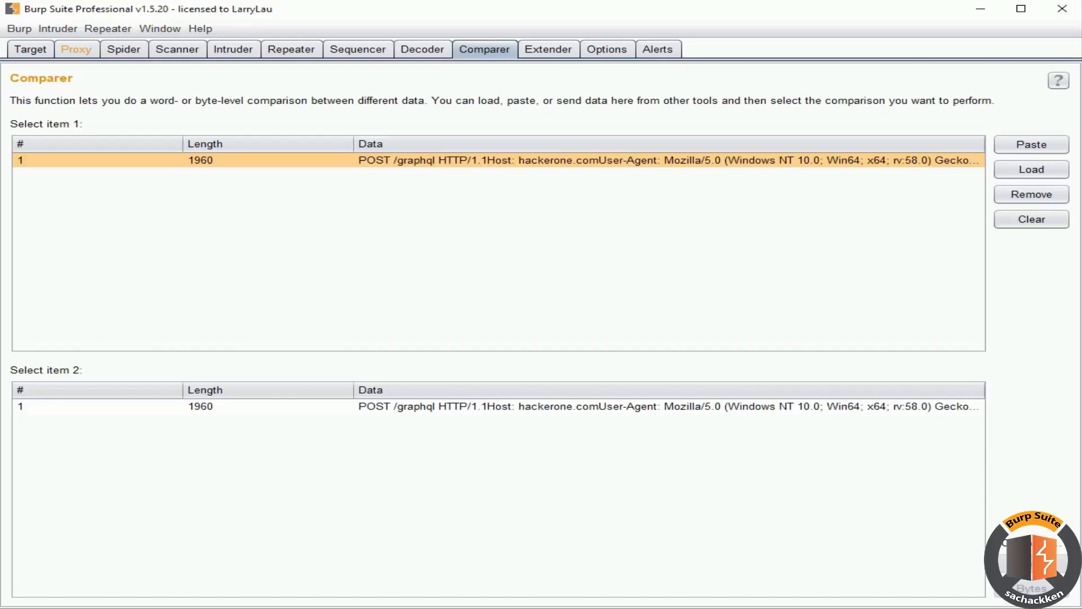
Step: Select the POST /graphql request as both item 1 and item 2 in Comparer
{"action": "left_click", "coordinate": [668, 406]}
{"action": "left_click", "coordinate": [669, 161]}
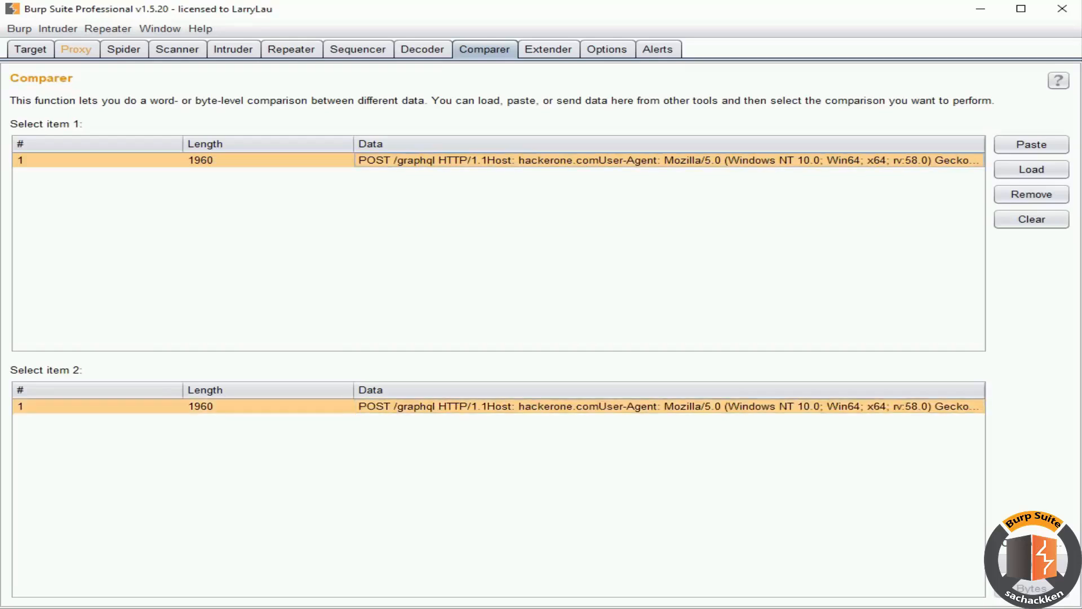